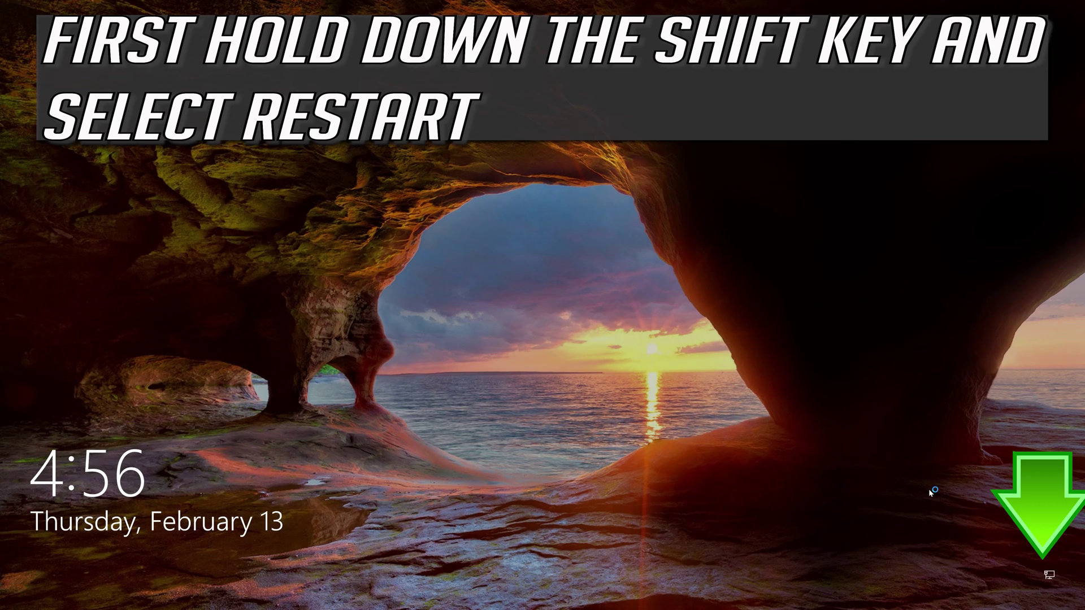
From the lock screen, Shift-restart via the Power icon into advanced startup options
{"action": "left_click", "coordinate": [1064, 589]}
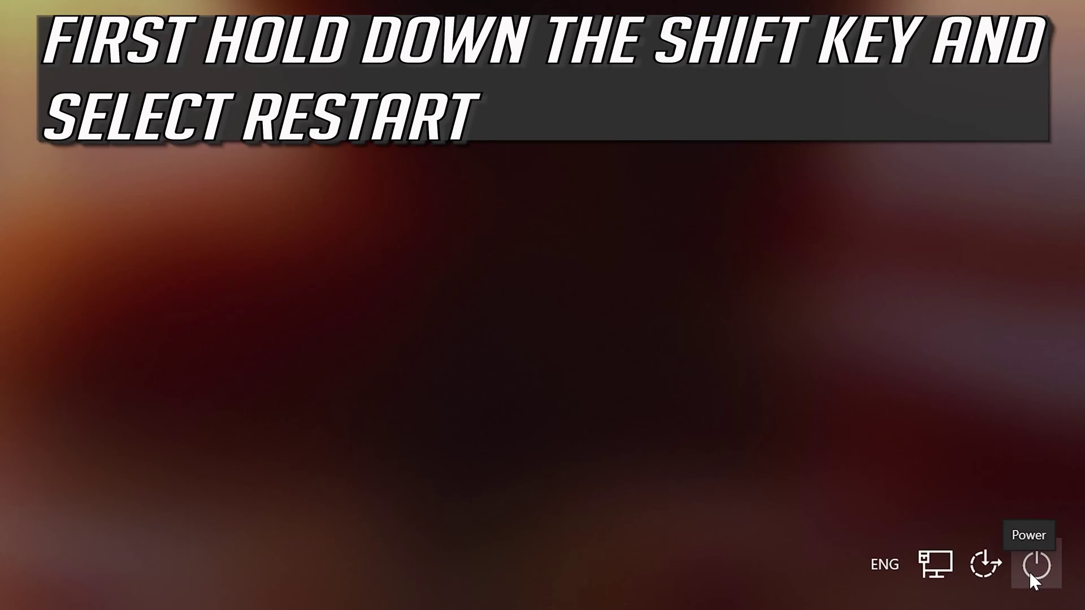
{"action": "left_click", "coordinate": [1031, 575]}
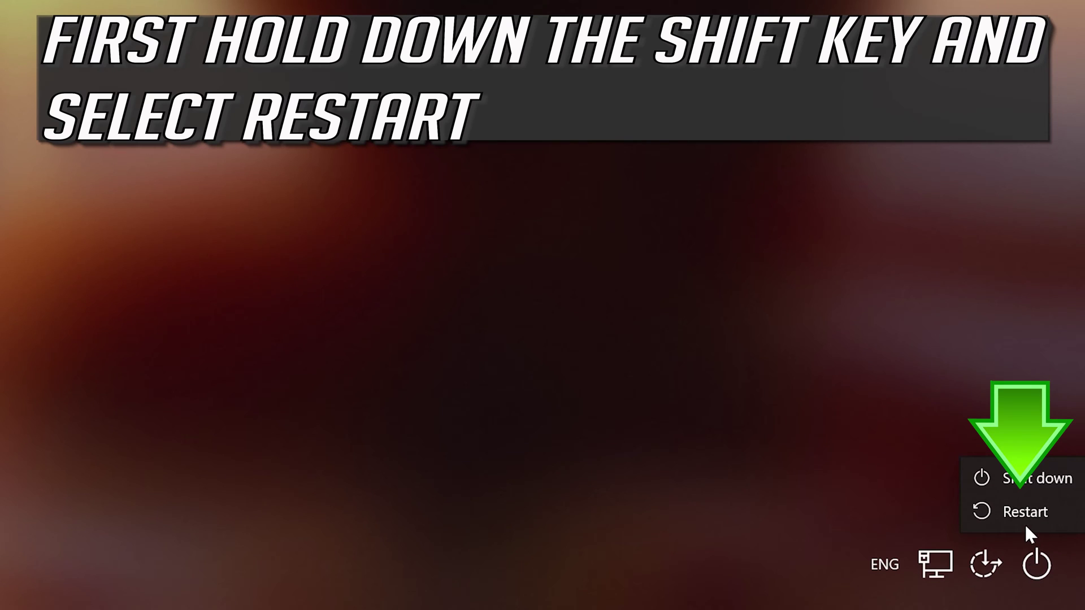
{"action": "left_click", "coordinate": [1026, 510], "text": "shift"}
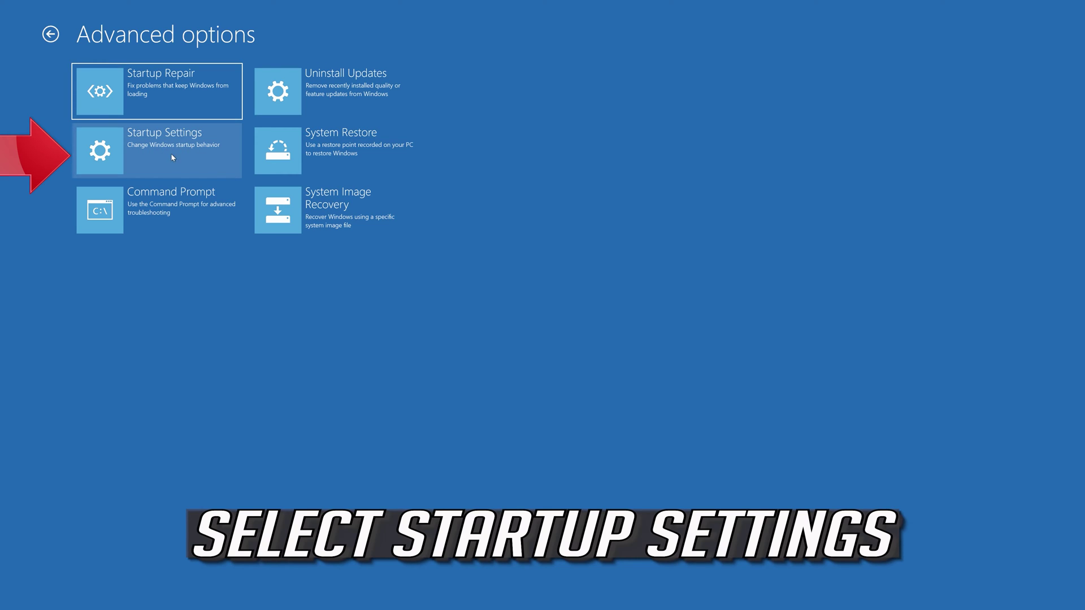
Open the Startup Settings page from Advanced options
{"action": "left_click", "coordinate": [228, 148]}
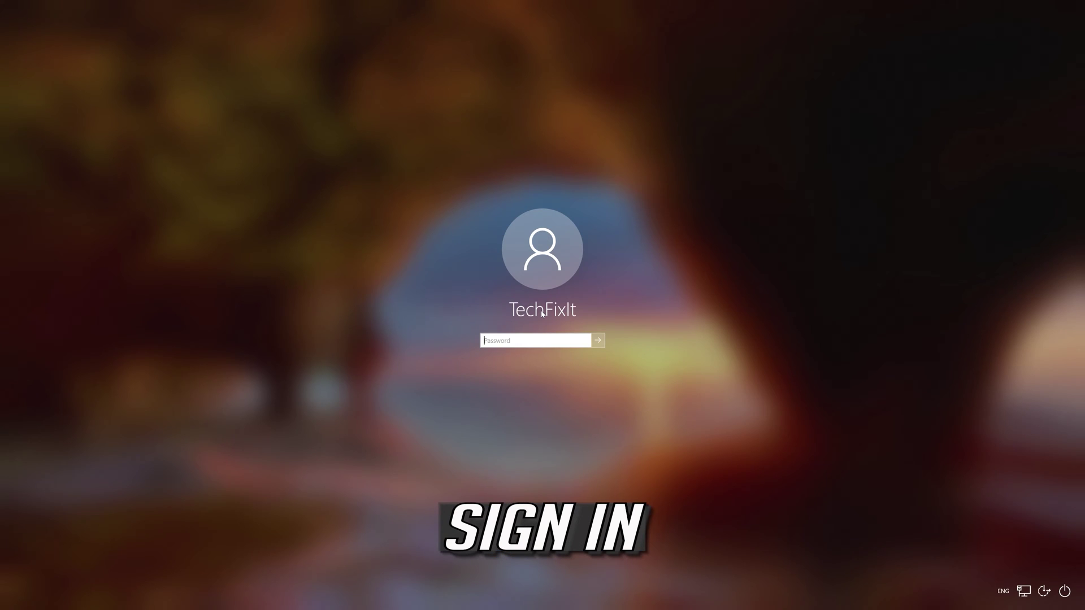
Sign in with the account password and search Start for 'service'
{"action": "type", "text": "••••••••••••••••••••••"}
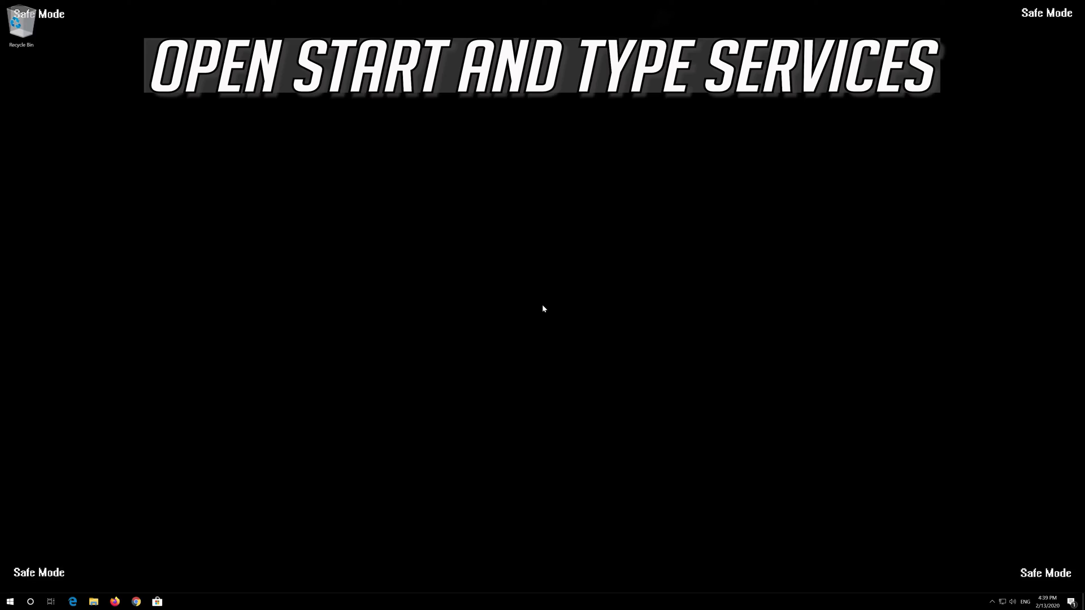
{"action": "key", "text": "super"}
{"action": "type", "text": "service"}
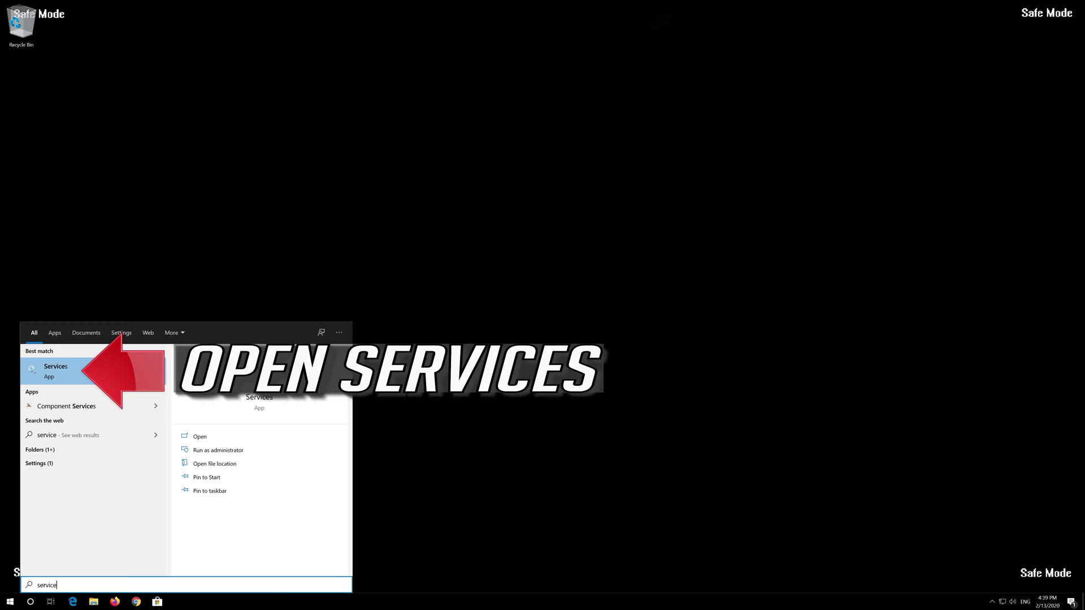
Launch Services and open the Credential Manager service's Properties dialog
{"action": "left_click", "coordinate": [92, 370]}
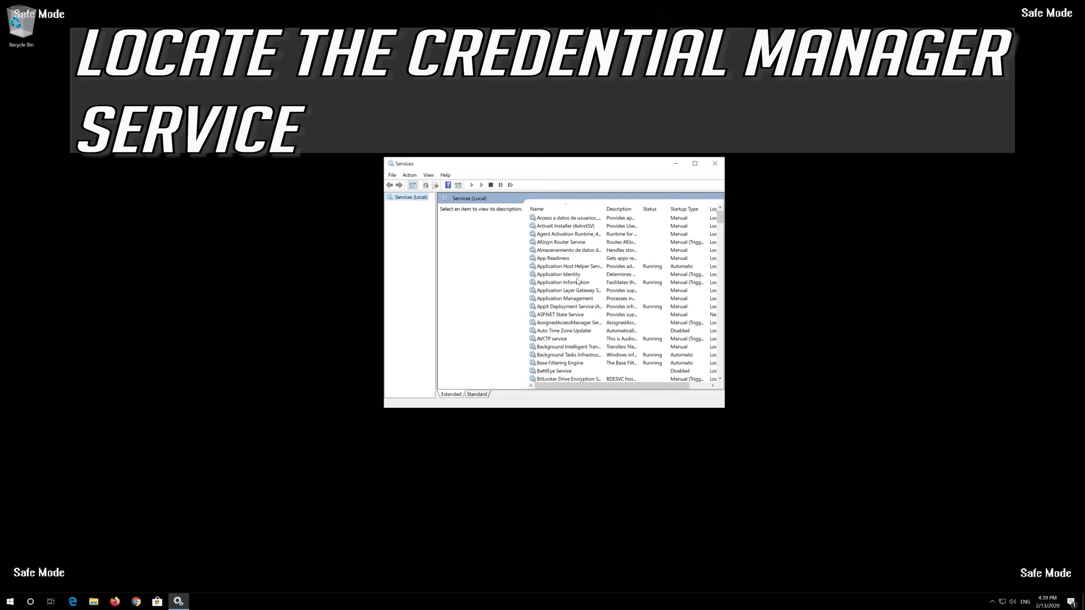
{"action": "scroll", "coordinate": [577, 281], "scroll_direction": "down", "scroll_amount": 2}
{"action": "scroll", "coordinate": [577, 281], "scroll_direction": "down", "scroll_amount": 8}
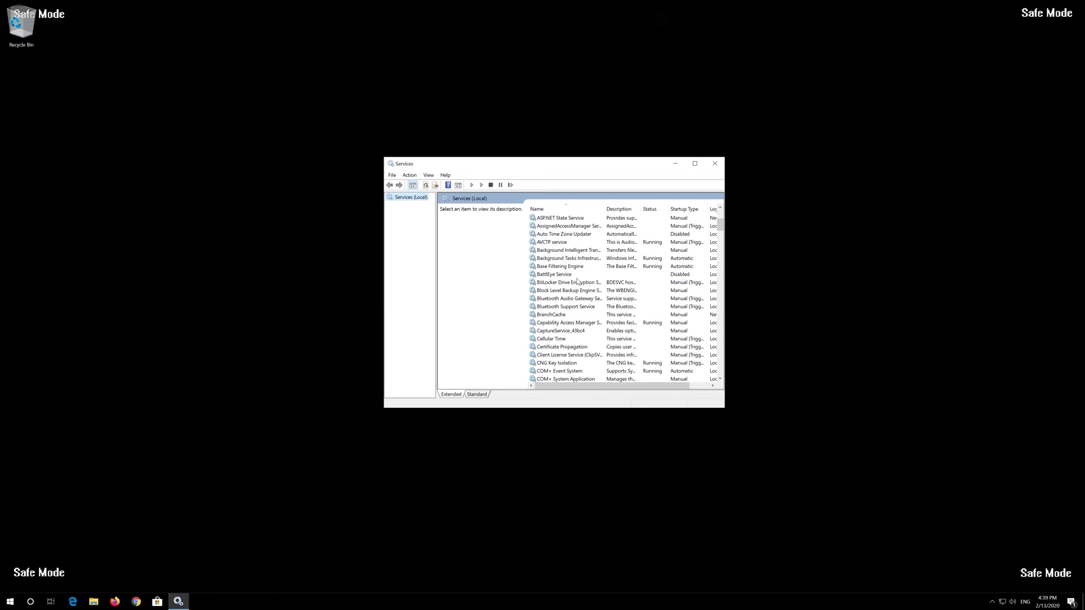
{"action": "scroll", "coordinate": [577, 281], "scroll_direction": "up", "scroll_amount": 1}
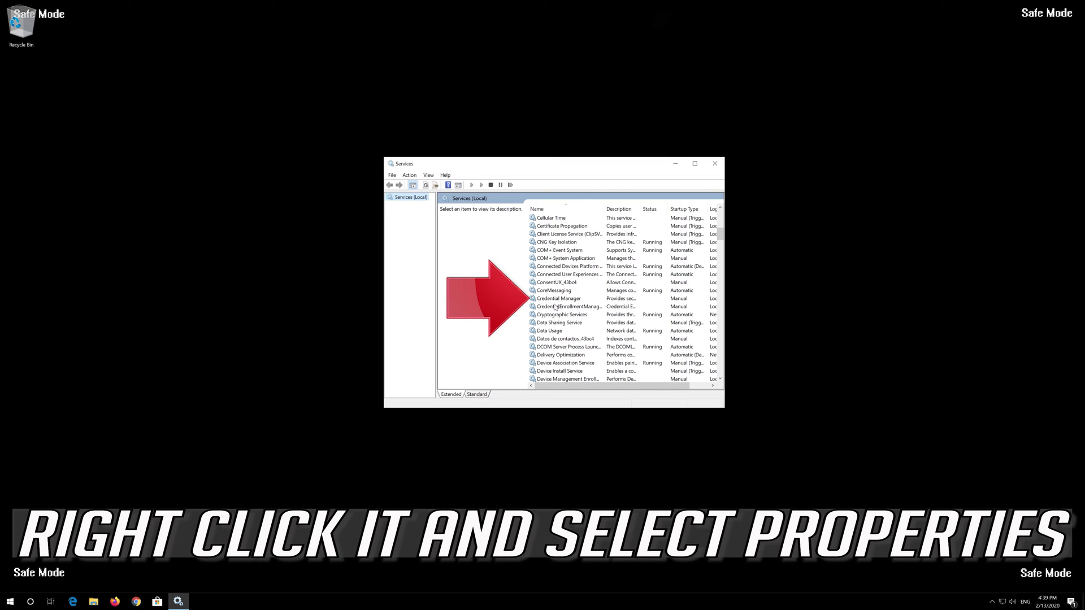
{"action": "right_click", "coordinate": [558, 300]}
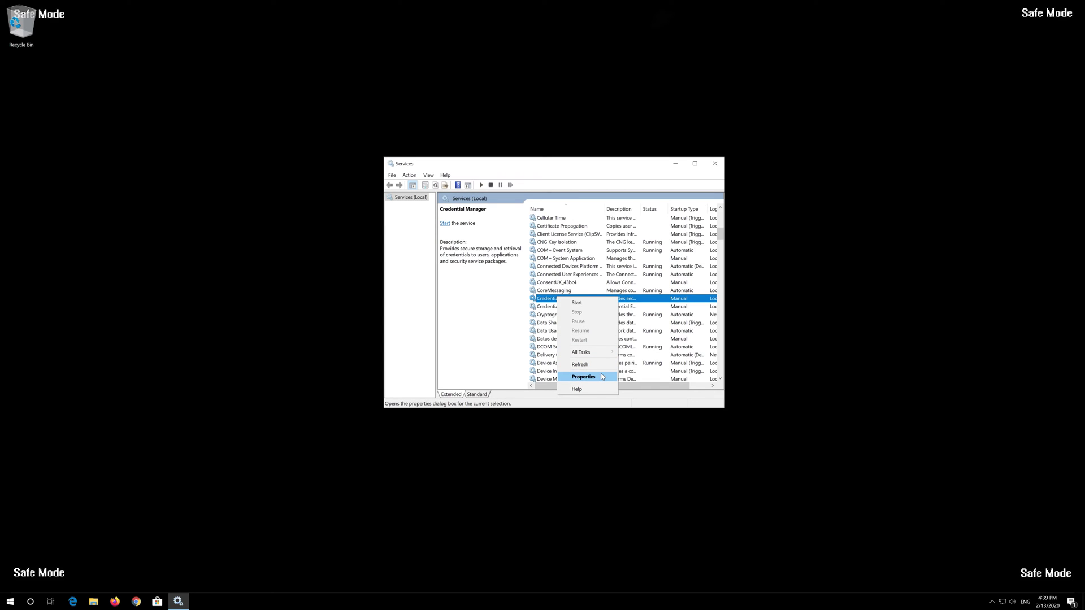
{"action": "left_click", "coordinate": [585, 377]}
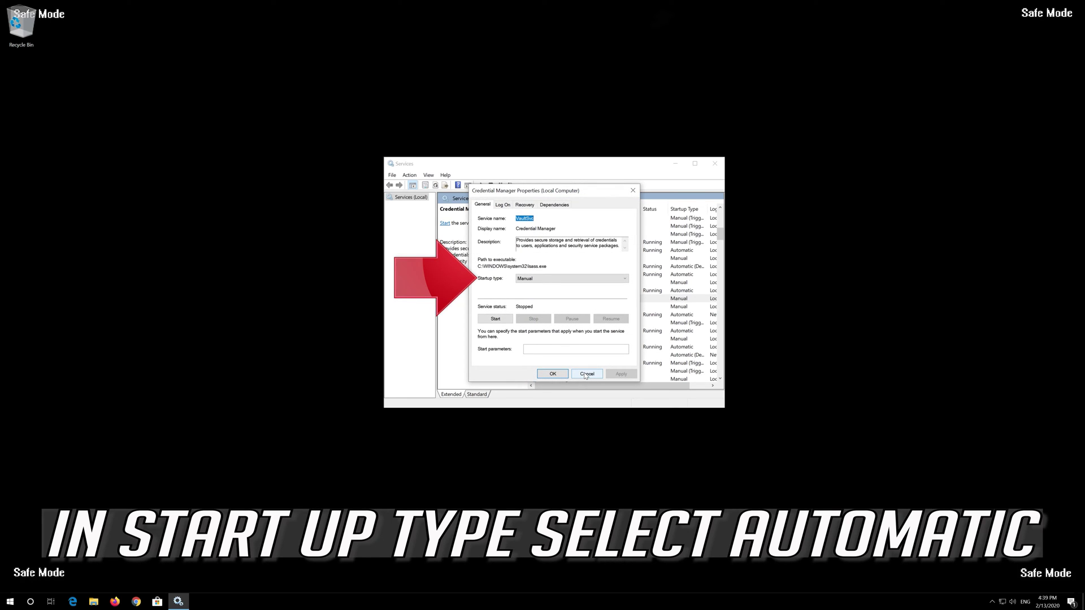
Set Credential Manager to Automatic startup, start the service, and close Services
{"action": "left_click", "coordinate": [566, 281]}
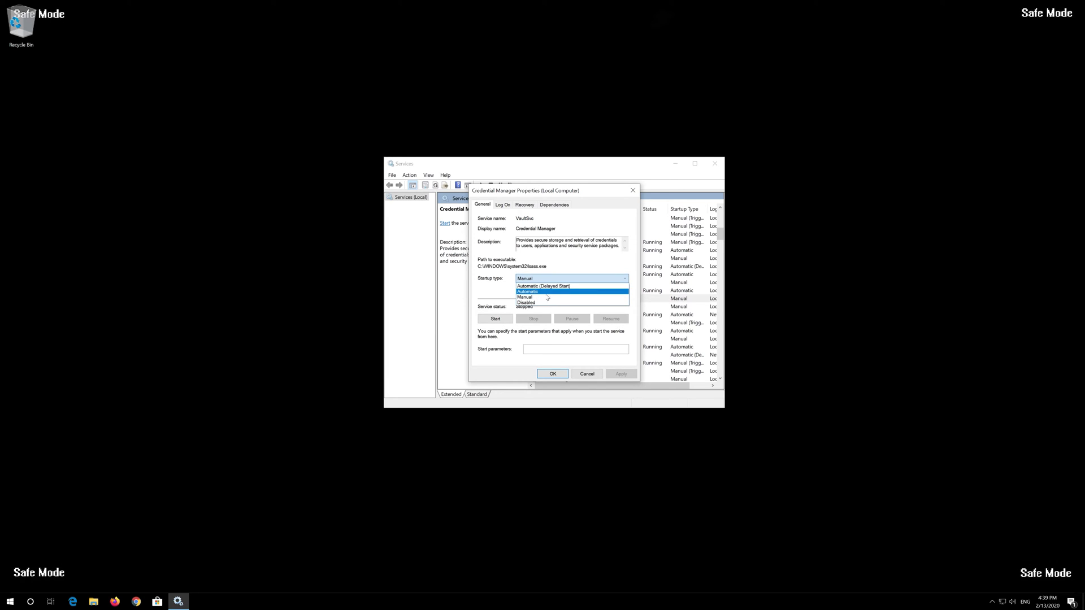
{"action": "left_click", "coordinate": [542, 292]}
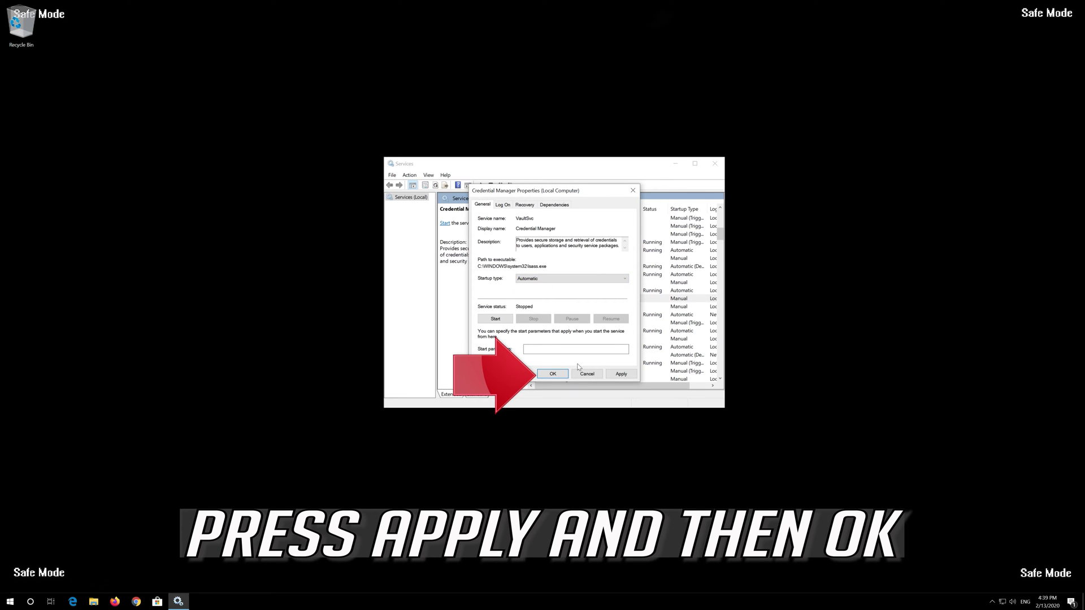
{"action": "left_click", "coordinate": [621, 375]}
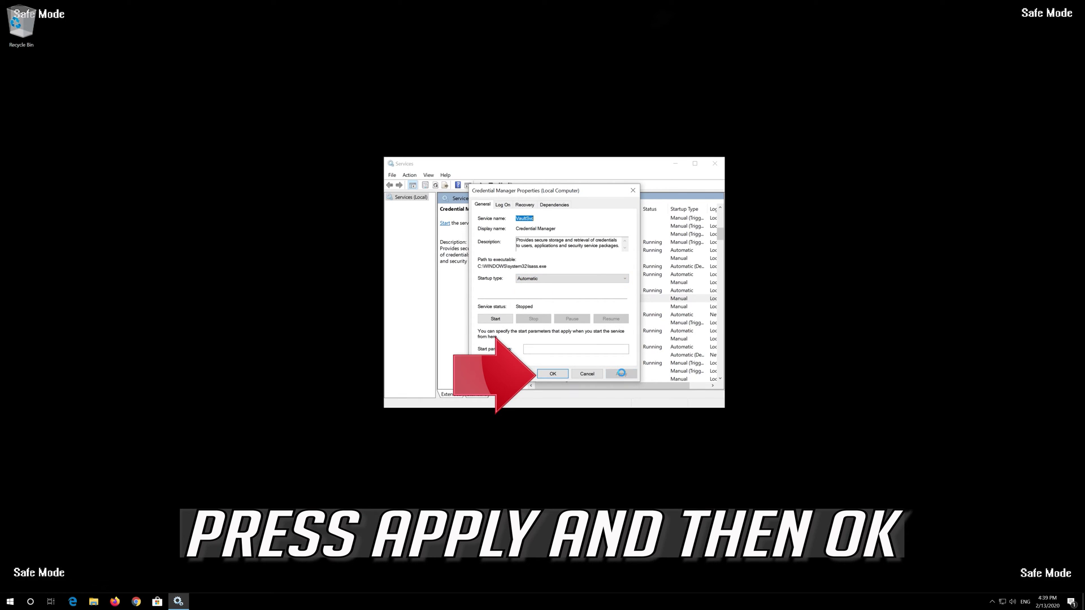
{"action": "left_click", "coordinate": [546, 375]}
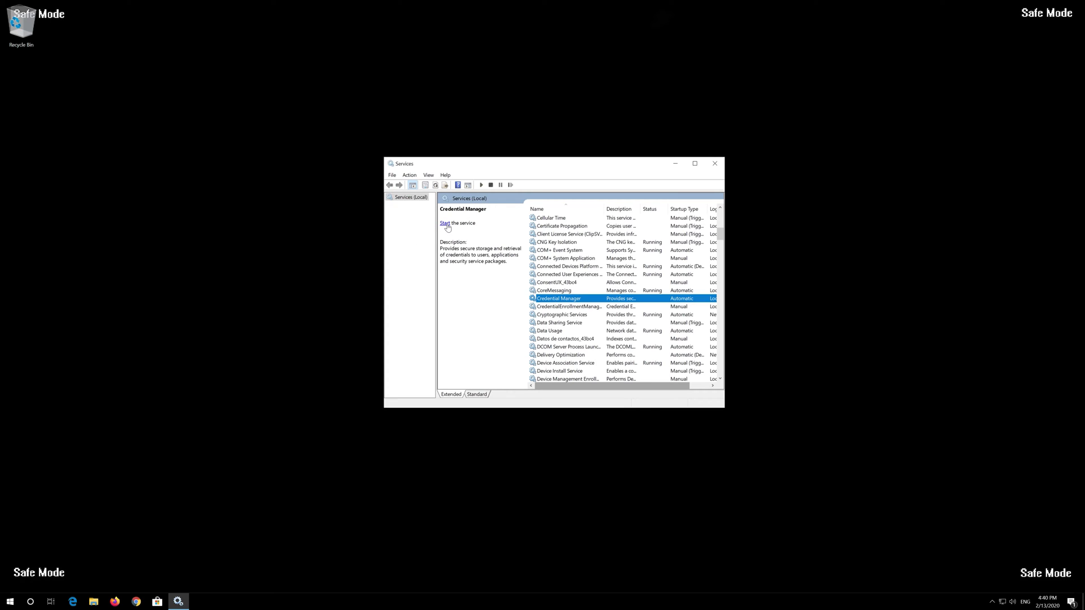
{"action": "left_click", "coordinate": [447, 224]}
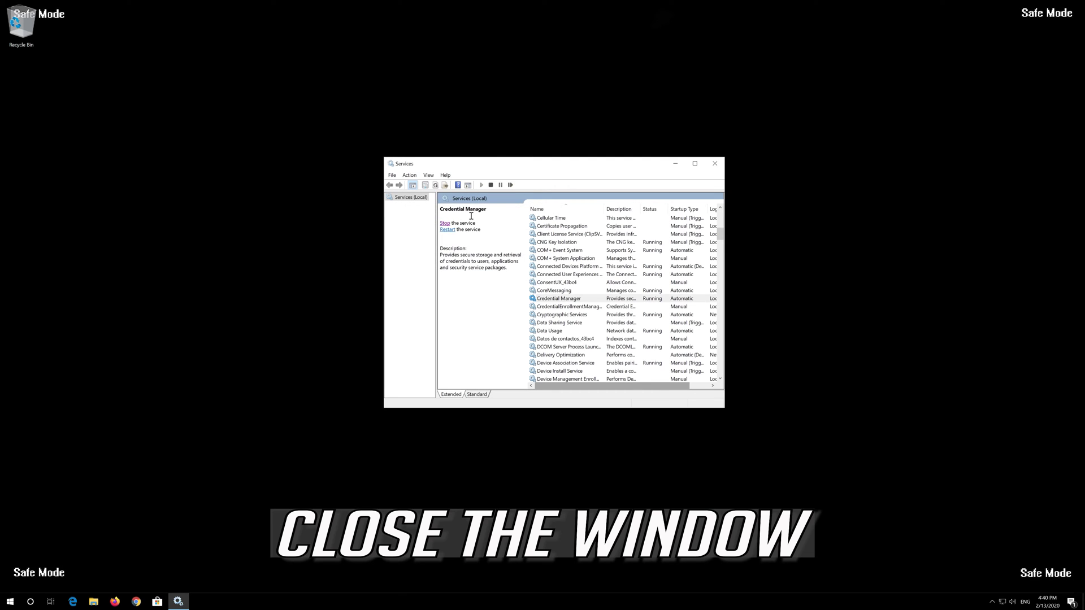
{"action": "left_click", "coordinate": [714, 164]}
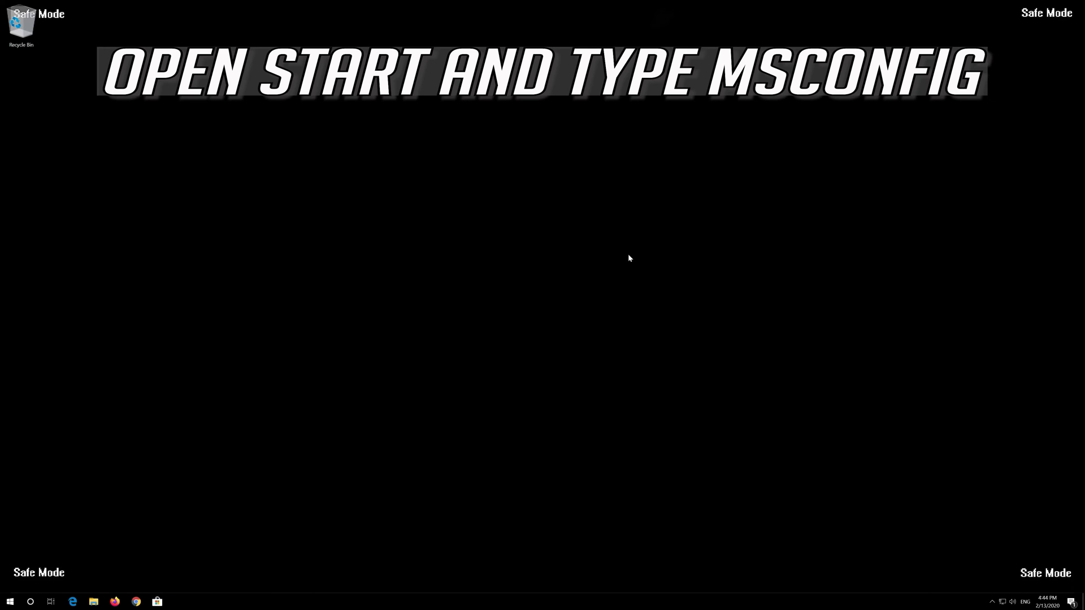
Search Start for 'system configuration' and launch the System Configuration app
{"action": "key", "text": "super"}
{"action": "type", "text": "sys"}
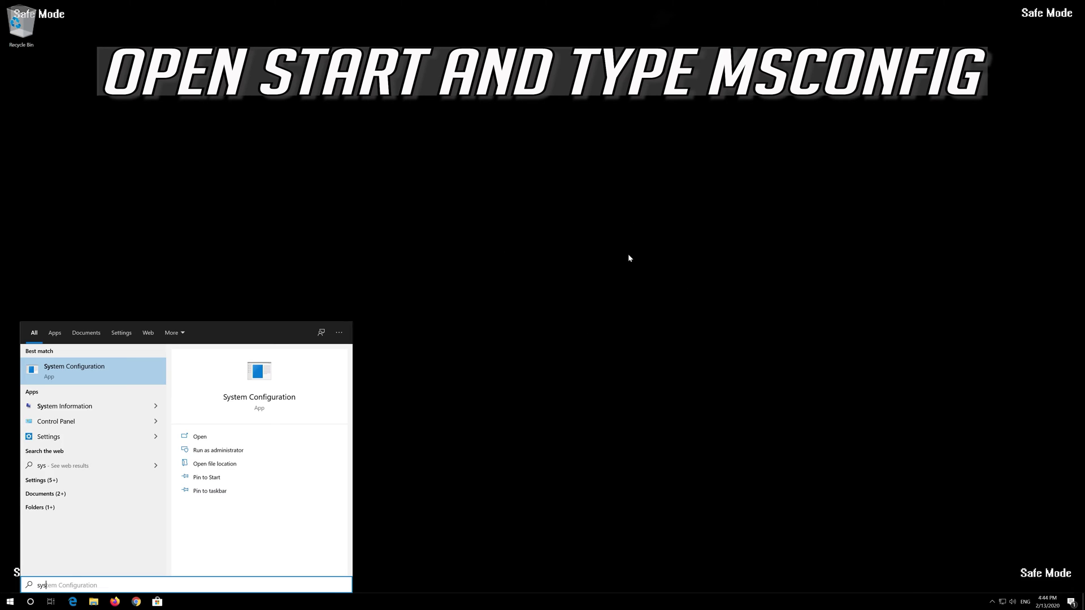
{"action": "type", "text": "tem conf"}
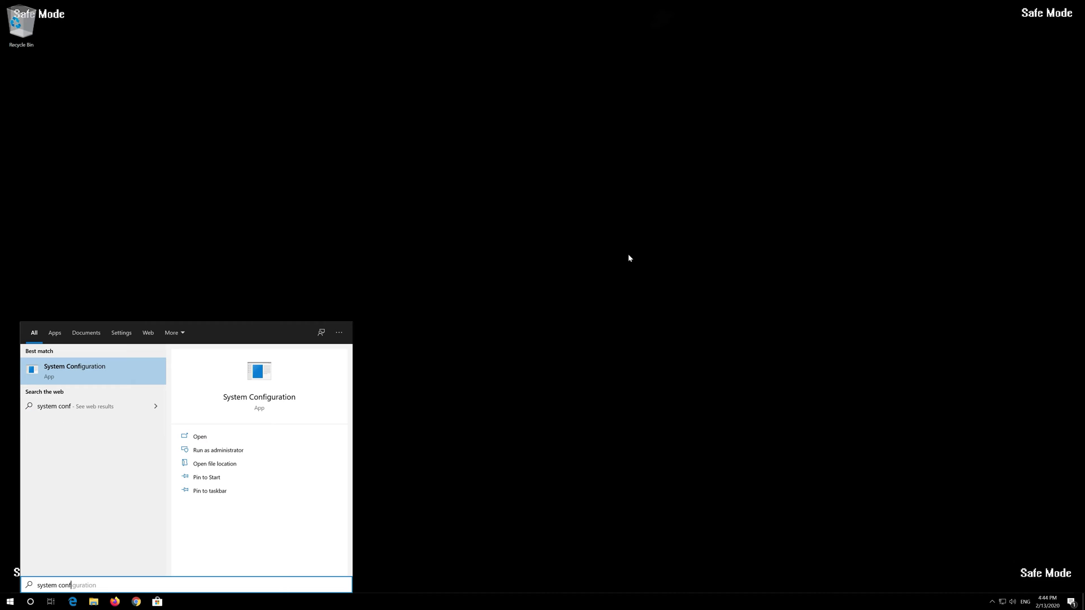
{"action": "type", "text": "iguration"}
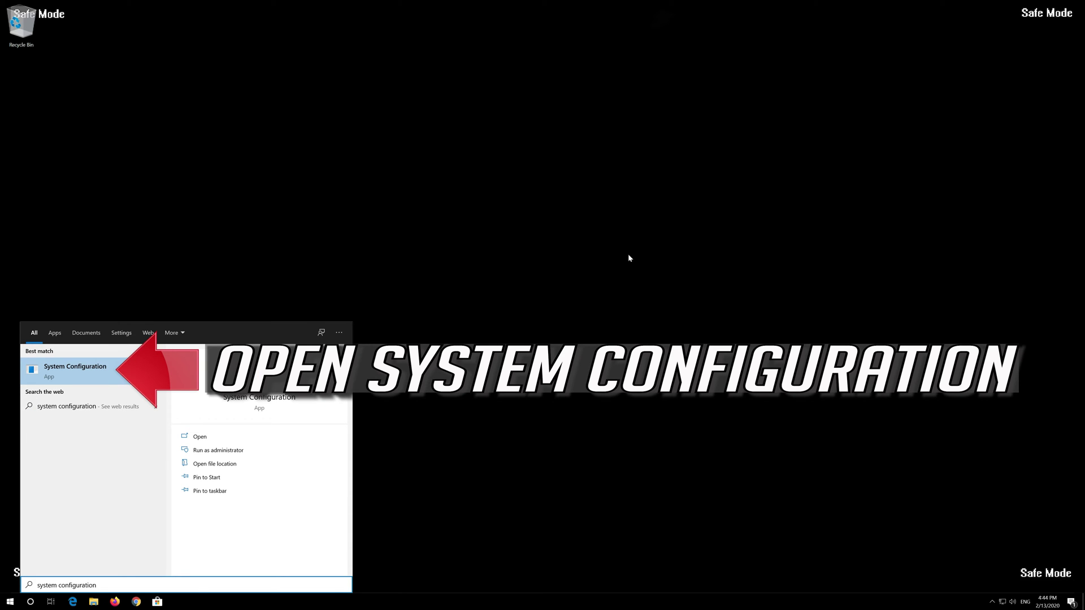
{"action": "left_click", "coordinate": [90, 374]}
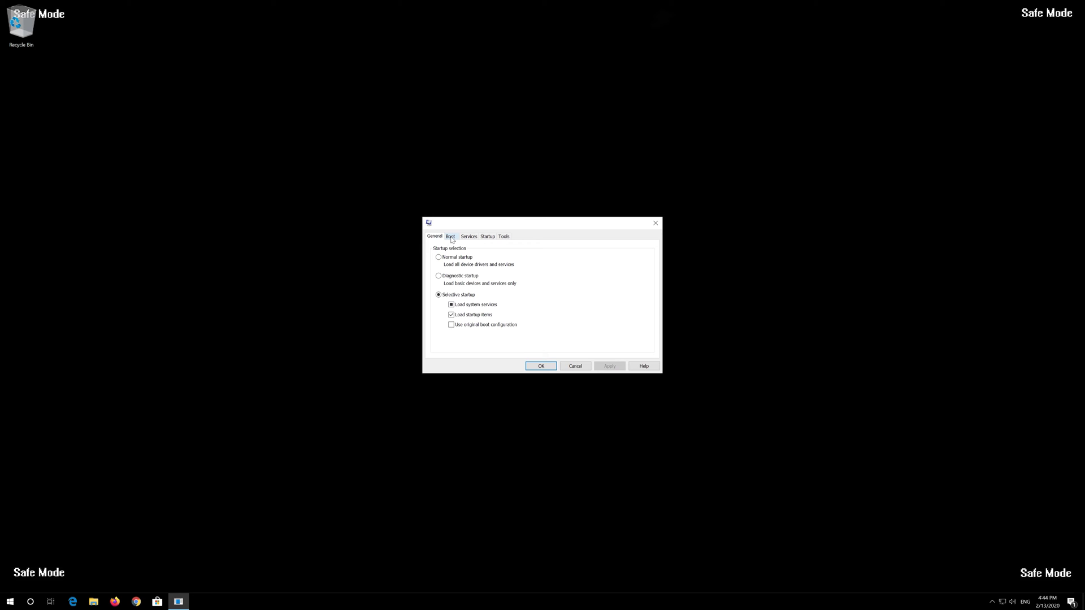
Uncheck Safe boot on the Boot tab, apply it, and restart the computer
{"action": "left_click", "coordinate": [451, 238]}
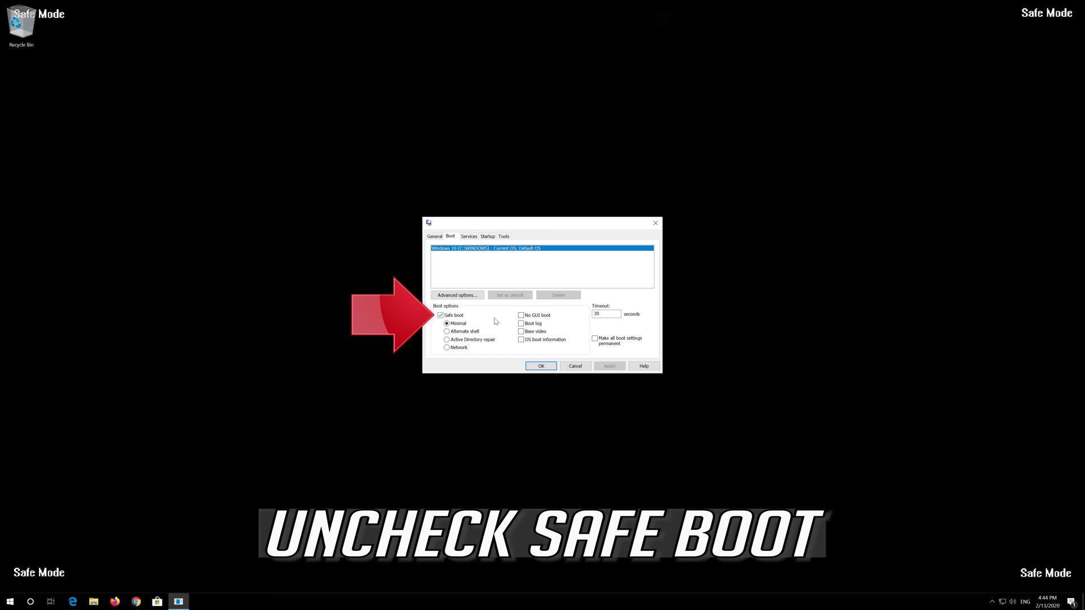
{"action": "left_click", "coordinate": [441, 316]}
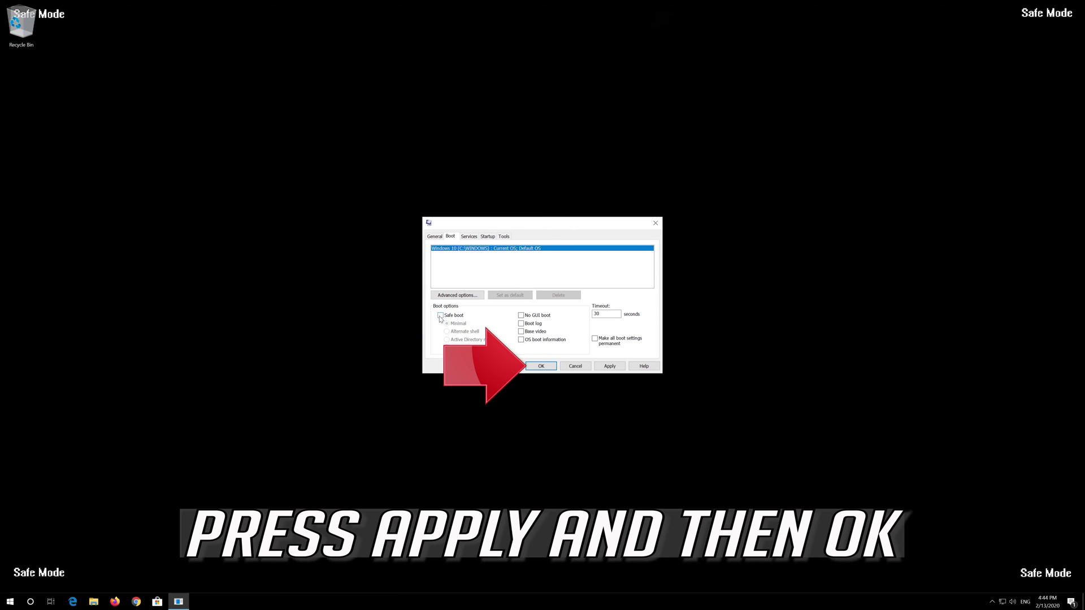
{"action": "left_click", "coordinate": [610, 366]}
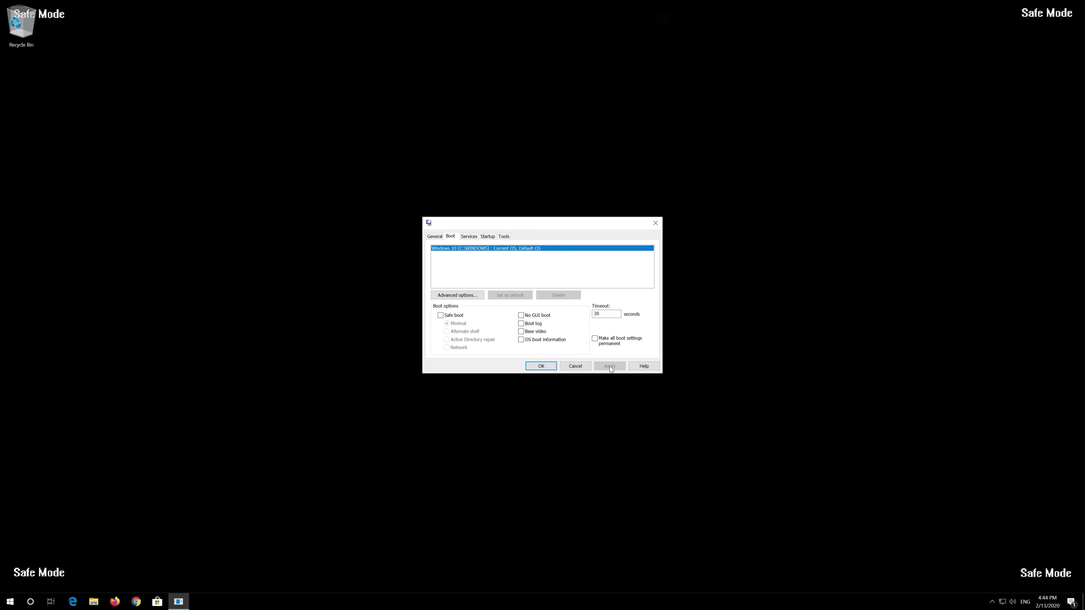
{"action": "left_click", "coordinate": [549, 370]}
{"action": "left_click", "coordinate": [548, 369]}
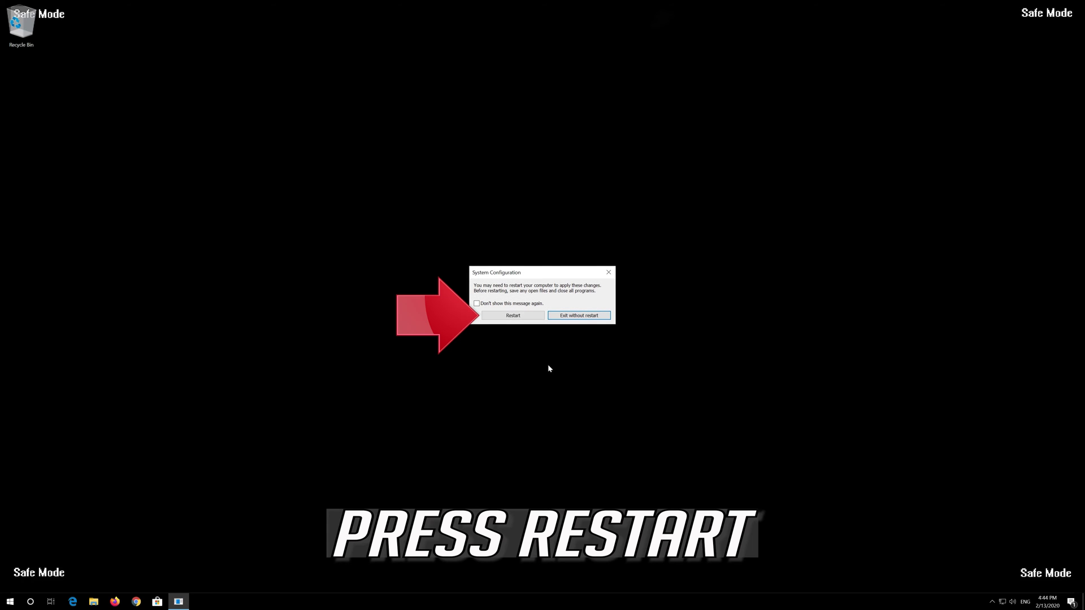
{"action": "left_click", "coordinate": [511, 316]}
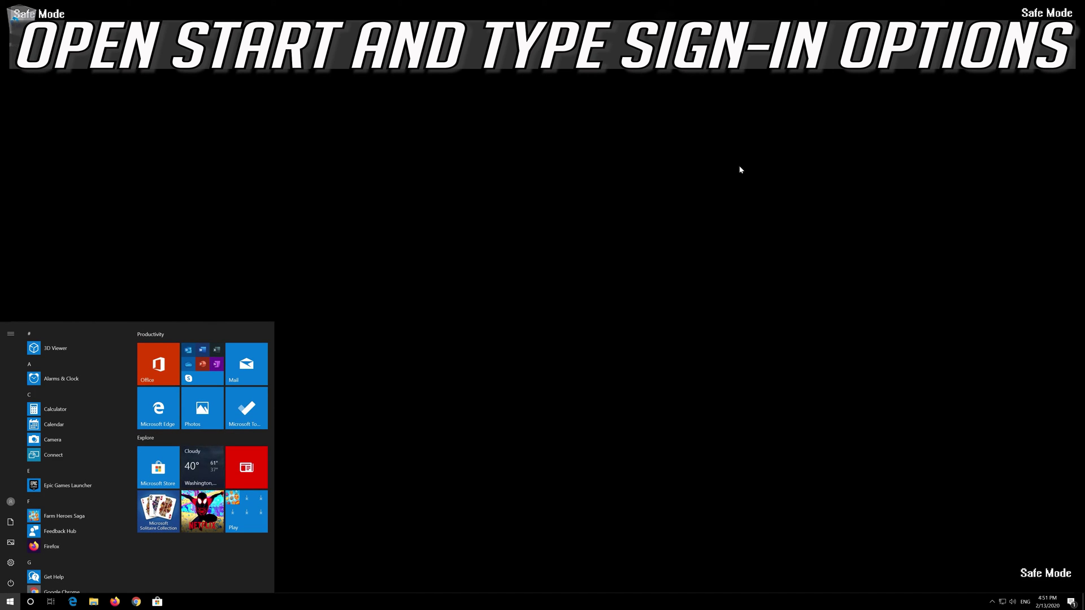
Search Start for 'sign in option' and open the Sign-in options page
{"action": "type", "text": "sign in"}
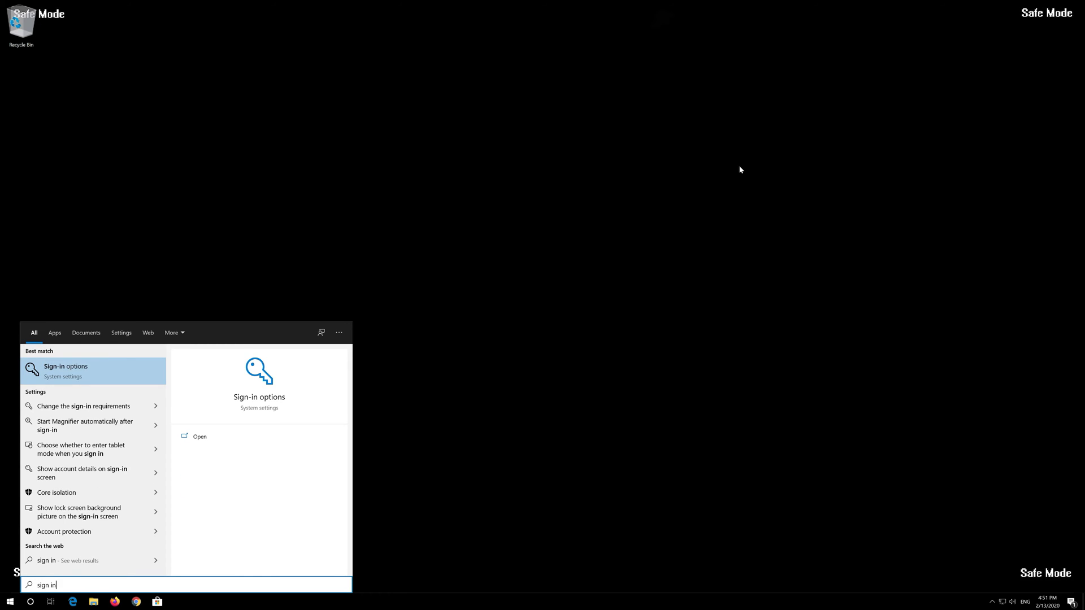
{"action": "type", "text": " option"}
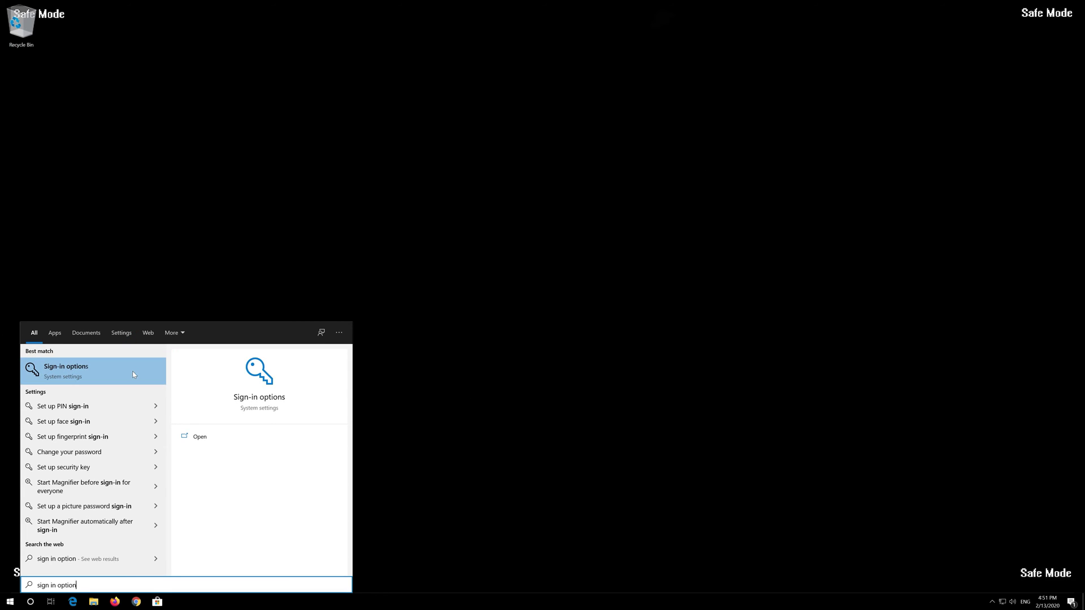
{"action": "left_click", "coordinate": [92, 372]}
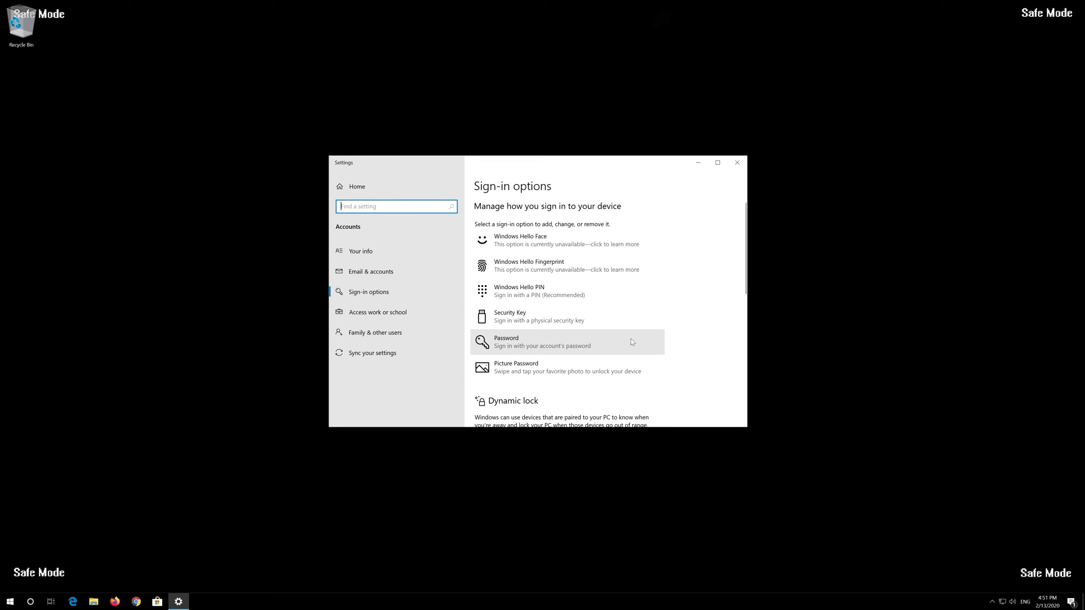
Expand the Password sign-in option and choose Change
{"action": "left_click", "coordinate": [497, 338]}
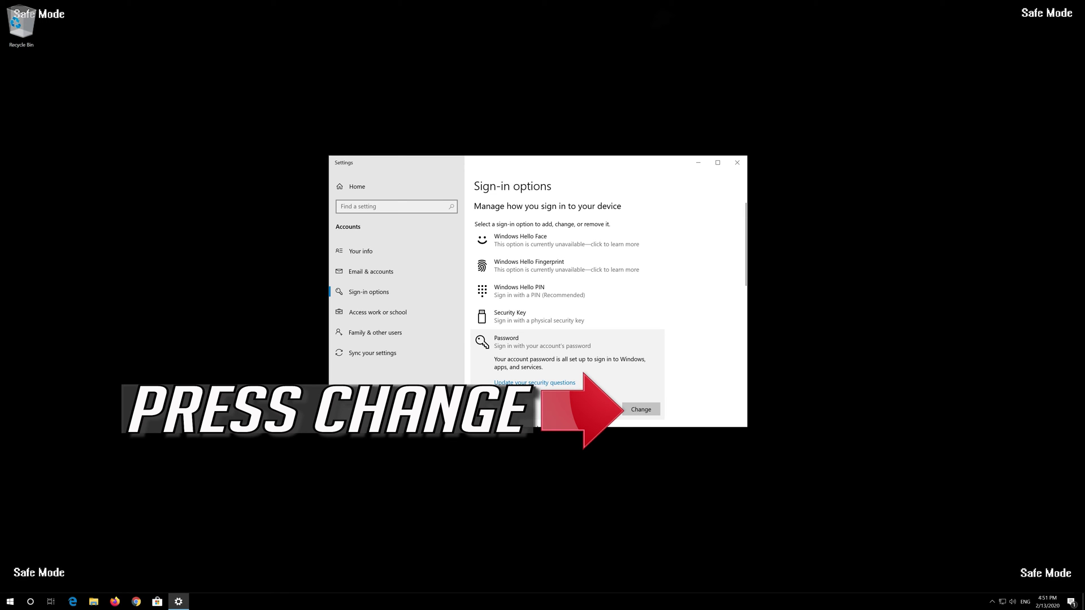
{"action": "left_click", "coordinate": [641, 409]}
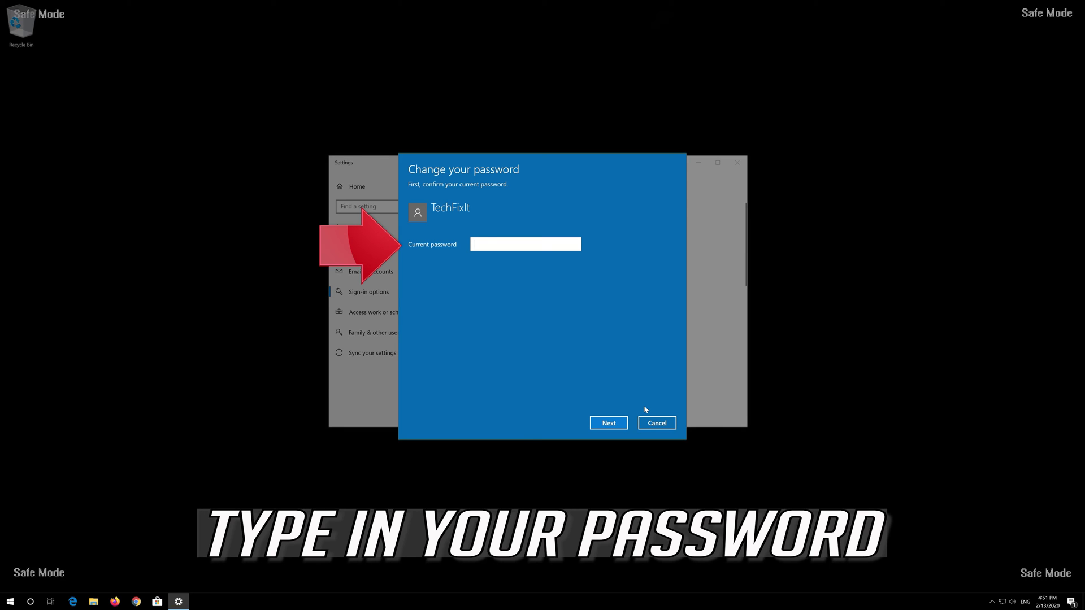
Enter the current password, submit the new password details, and finish the change
{"action": "type", "text": "••••••••••••••••••••••"}
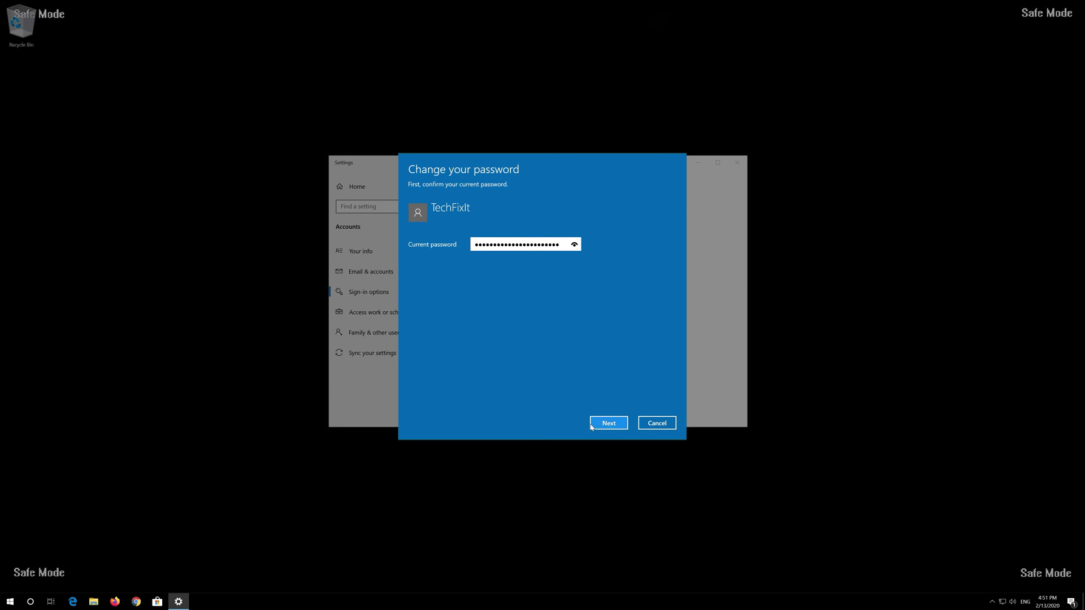
{"action": "left_click", "coordinate": [616, 425]}
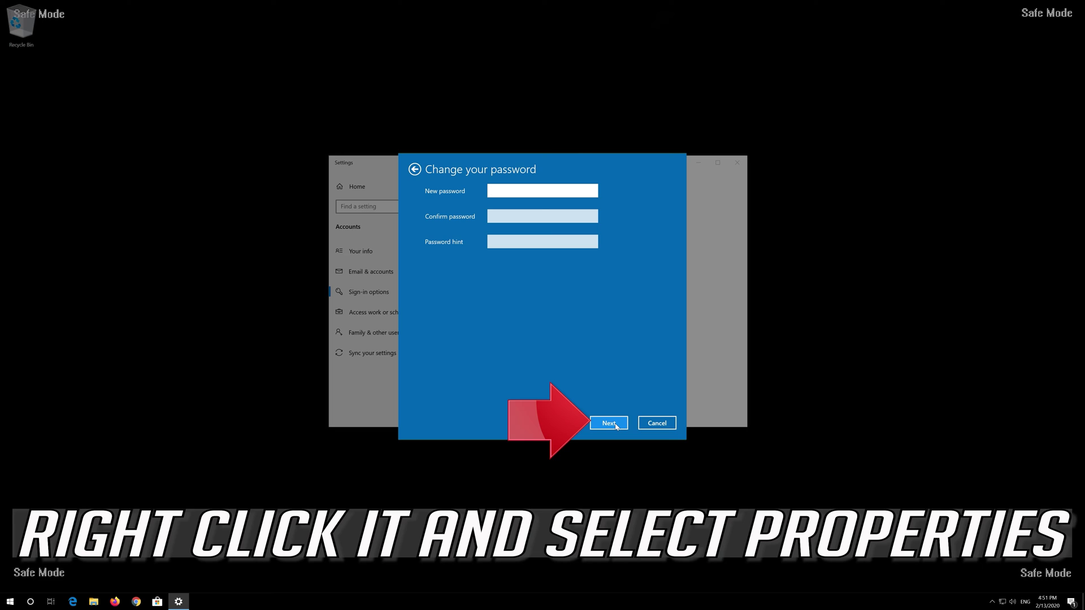
{"action": "left_click", "coordinate": [616, 425]}
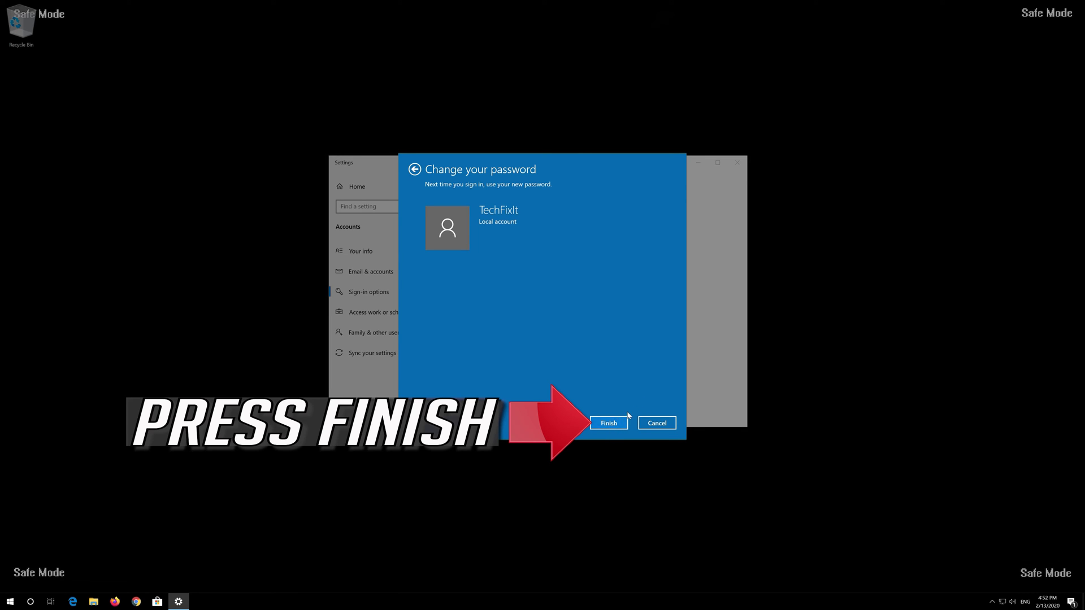
{"action": "left_click", "coordinate": [609, 427]}
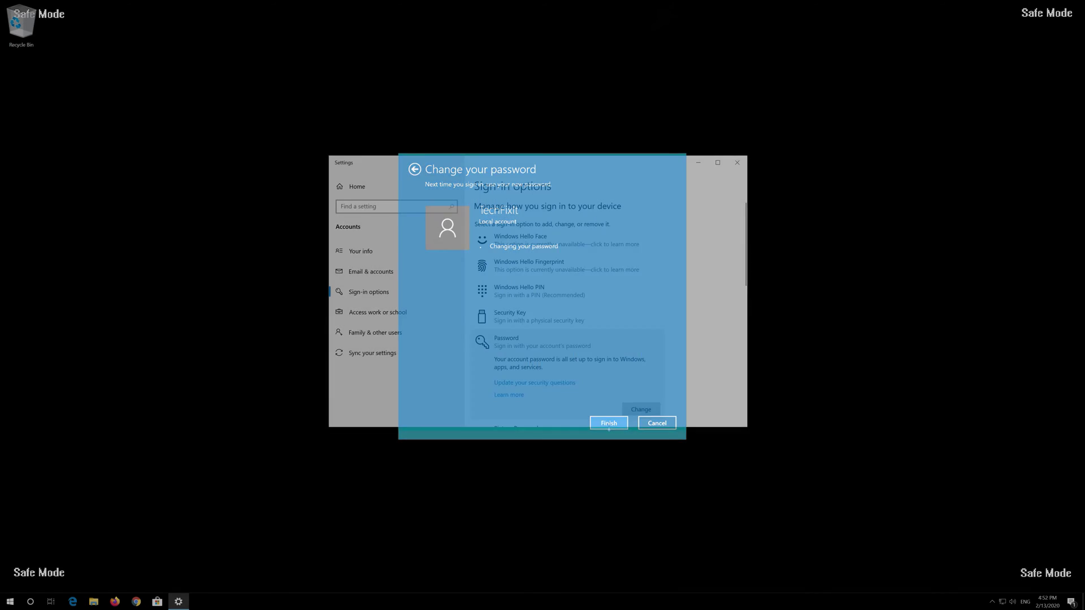
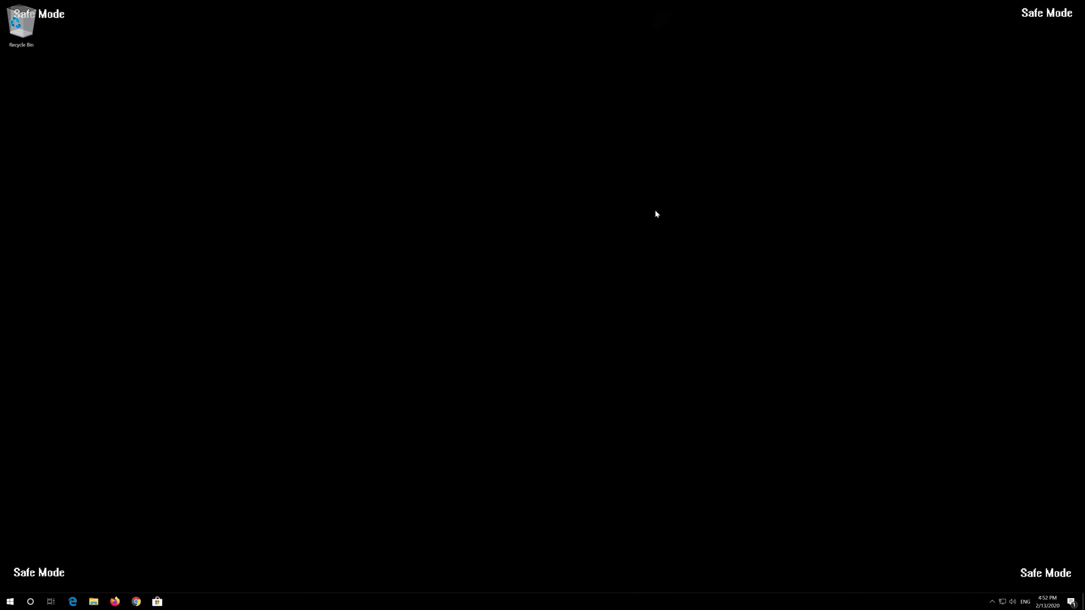
Open the Start menu's Power options so Shut down and Restart appear
{"action": "left_click", "coordinate": [9, 601]}
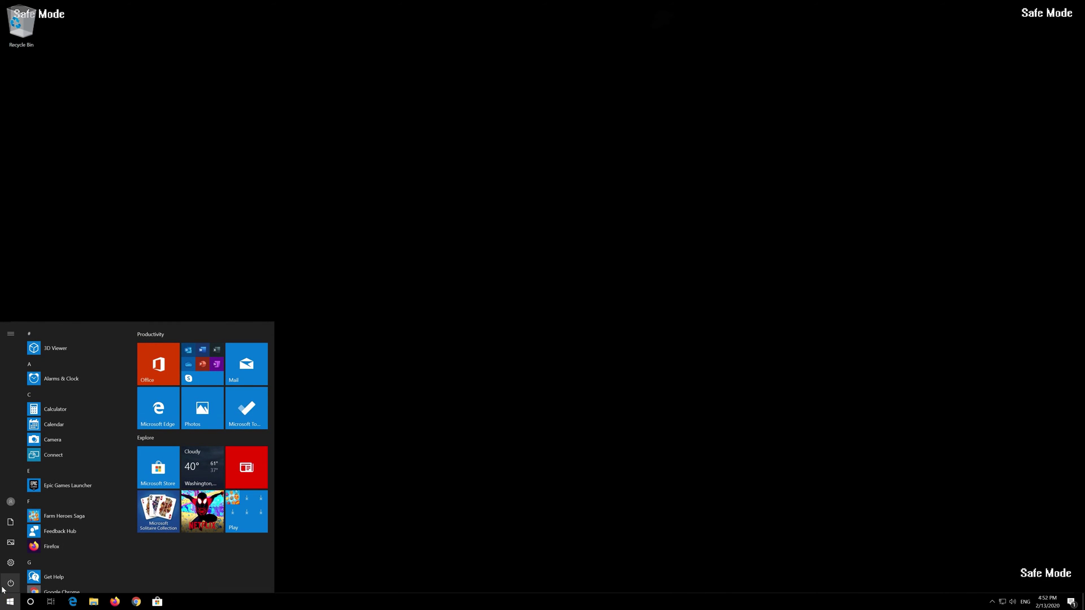
{"action": "left_click", "coordinate": [3, 588]}
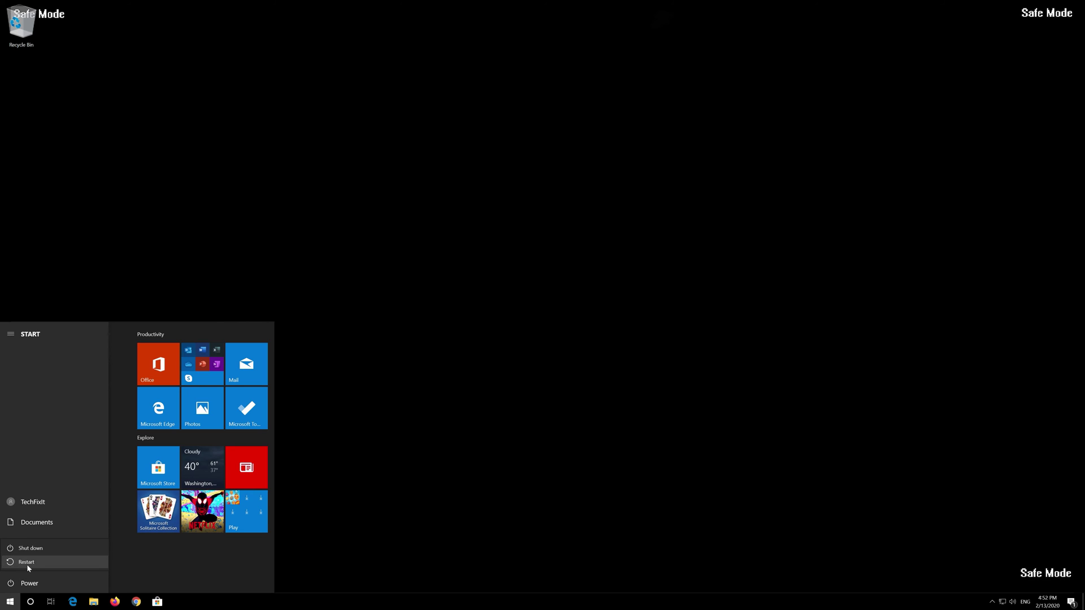